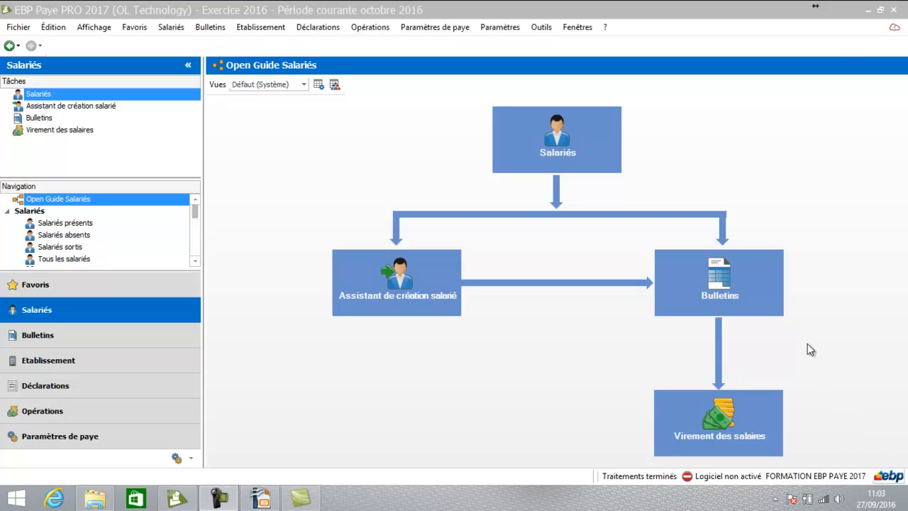
- Run a quick backup of the FORMATION EBP PAYE 2017 payroll folder and close the backup assistant
{"action": "left_click", "coordinate": [541, 27]}
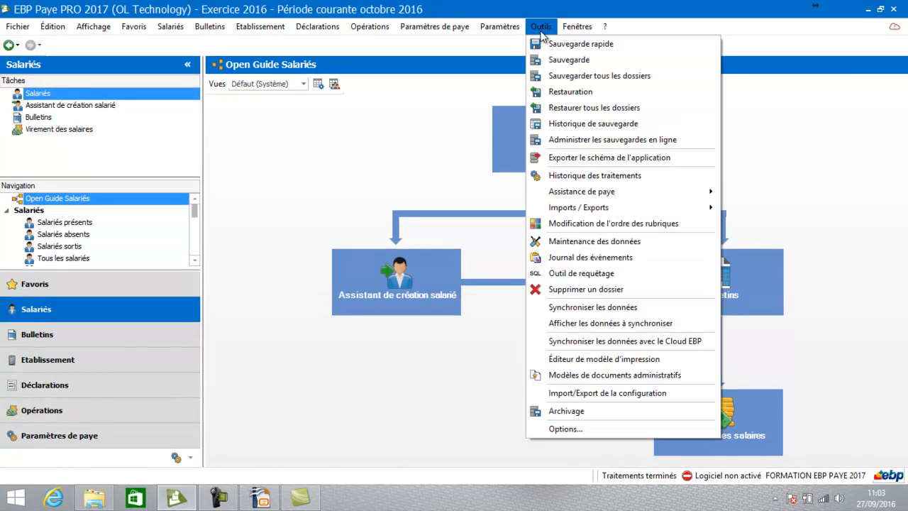
{"action": "left_click", "coordinate": [543, 45]}
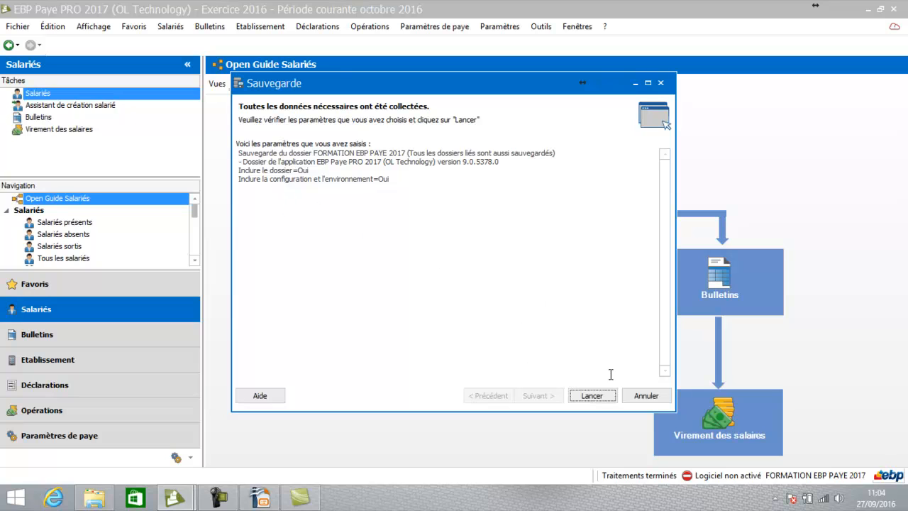
{"action": "left_click", "coordinate": [594, 396]}
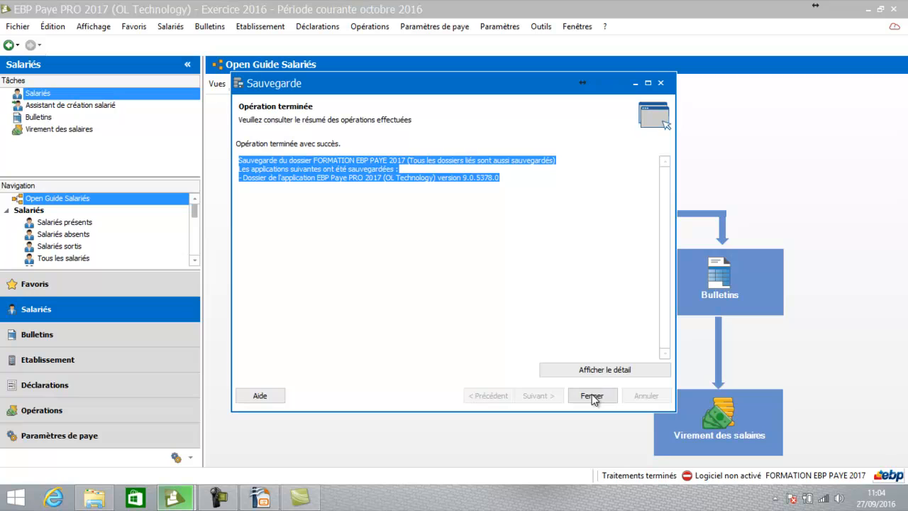
{"action": "left_click", "coordinate": [592, 396]}
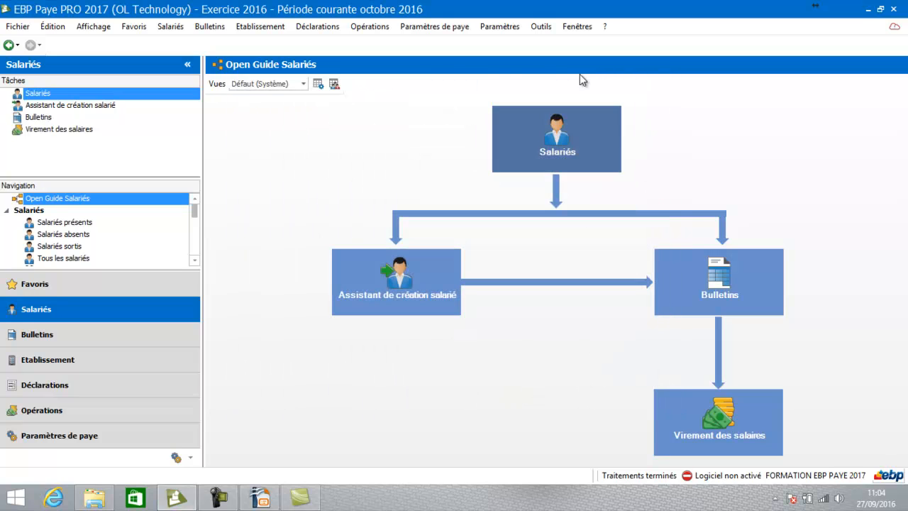
- Back up the FORMATION EBP PAYE 2017 folder with its configuration and environment to the default local disk file, using the full backup assistant
{"action": "left_click", "coordinate": [542, 28]}
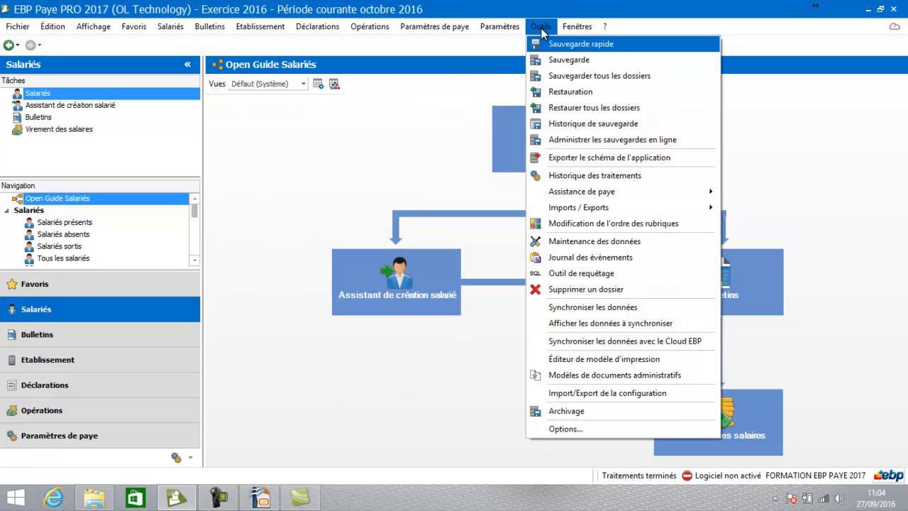
{"action": "left_click", "coordinate": [547, 61]}
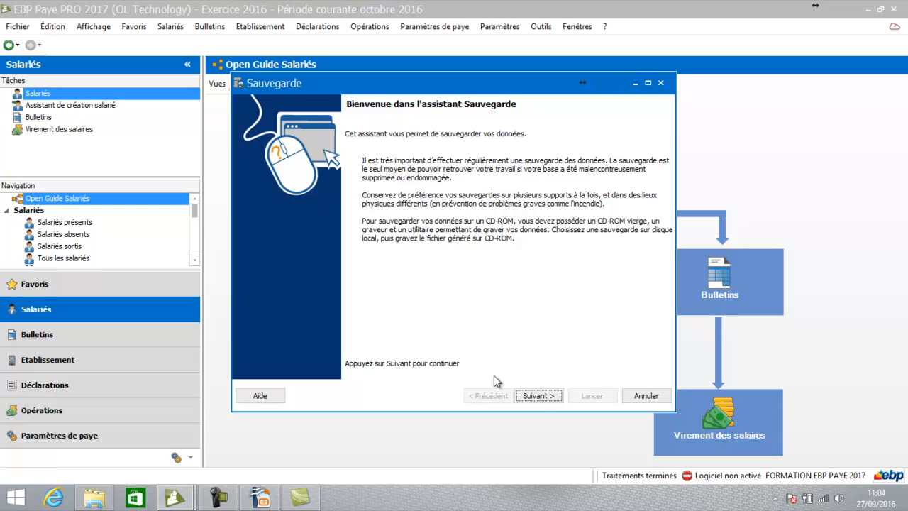
{"action": "left_click", "coordinate": [537, 397]}
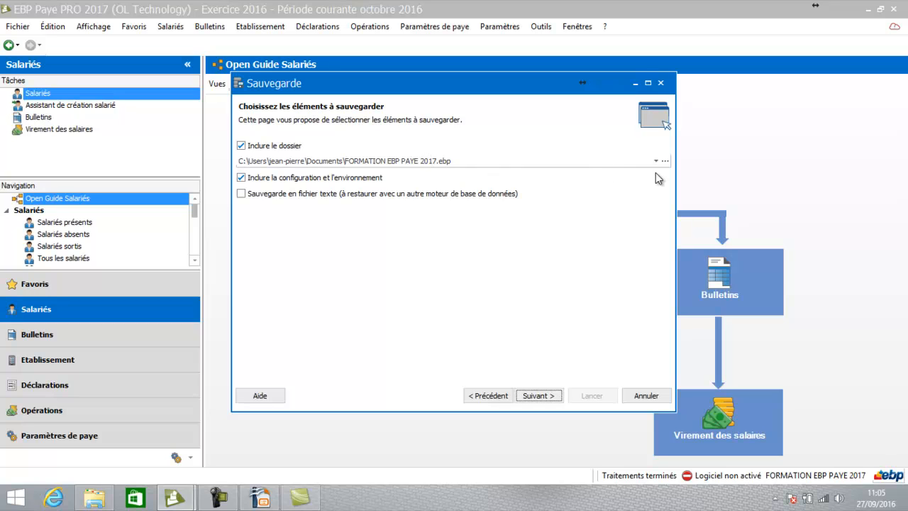
{"action": "left_click", "coordinate": [540, 396]}
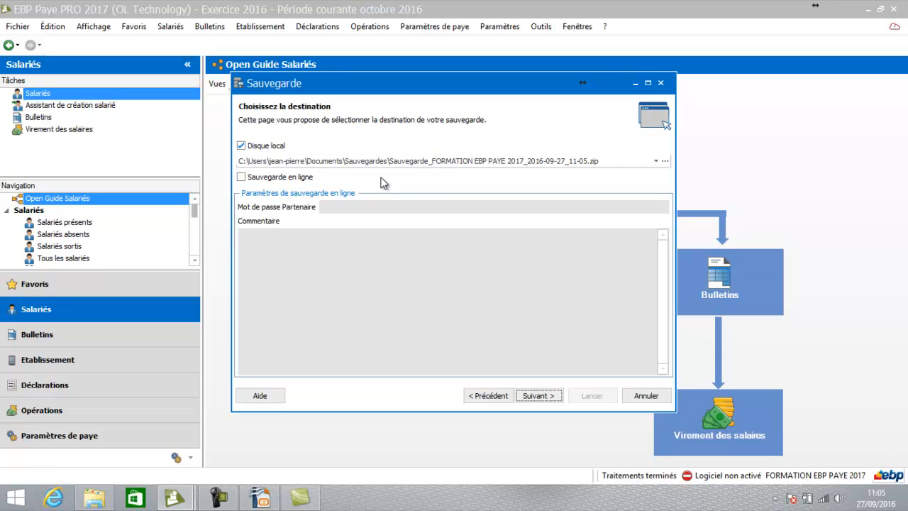
{"action": "left_click", "coordinate": [665, 163]}
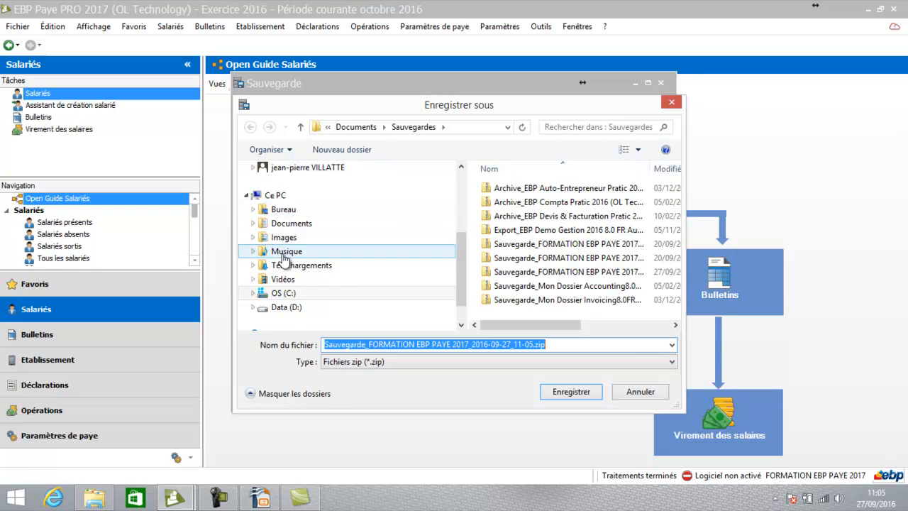
{"action": "left_click", "coordinate": [643, 393]}
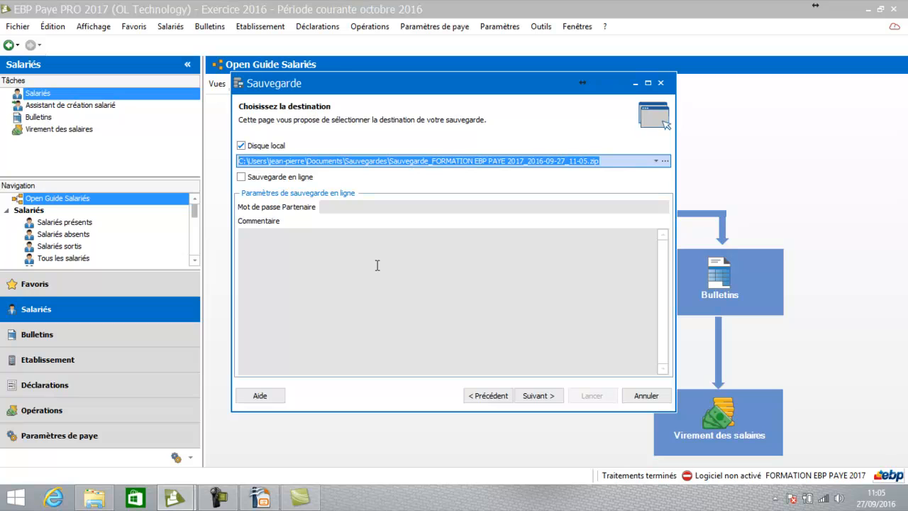
{"action": "left_click", "coordinate": [528, 395]}
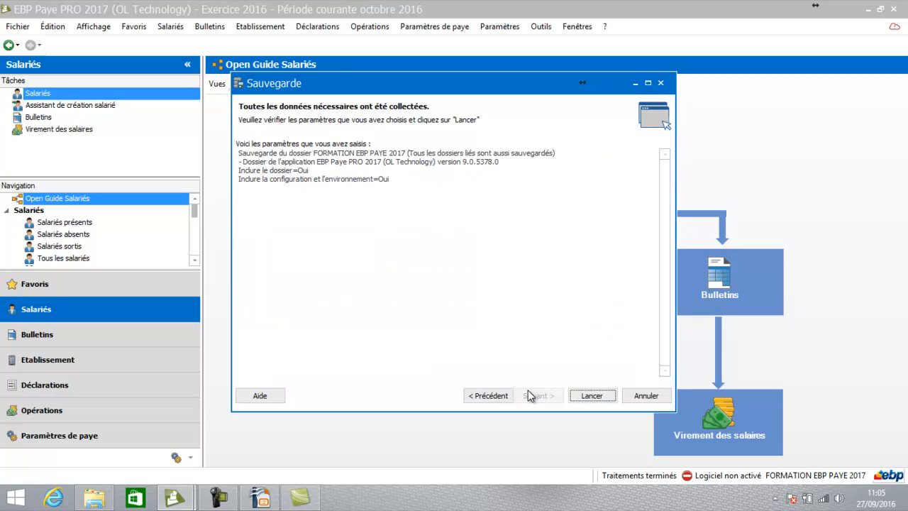
{"action": "left_click", "coordinate": [594, 395]}
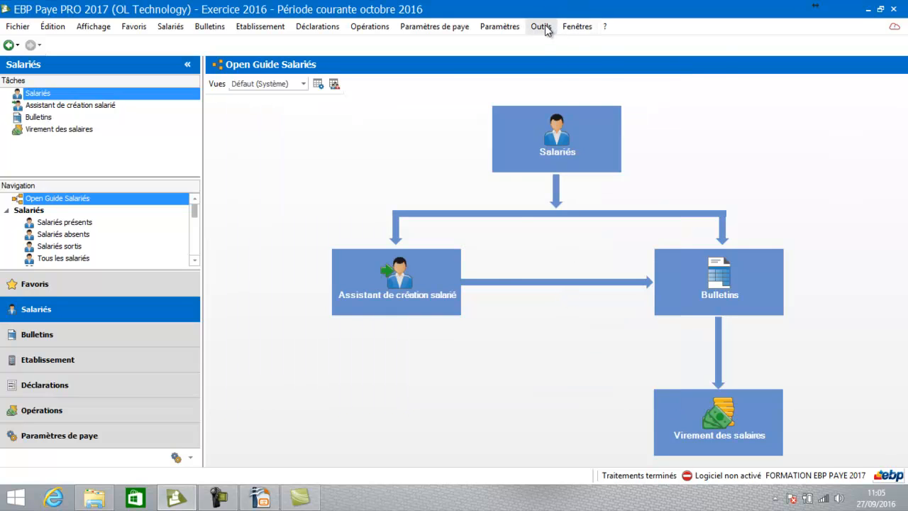
- Launch a backup of all folders with the client + server installation type, keeping the default connection options and destination
{"action": "left_click", "coordinate": [545, 26]}
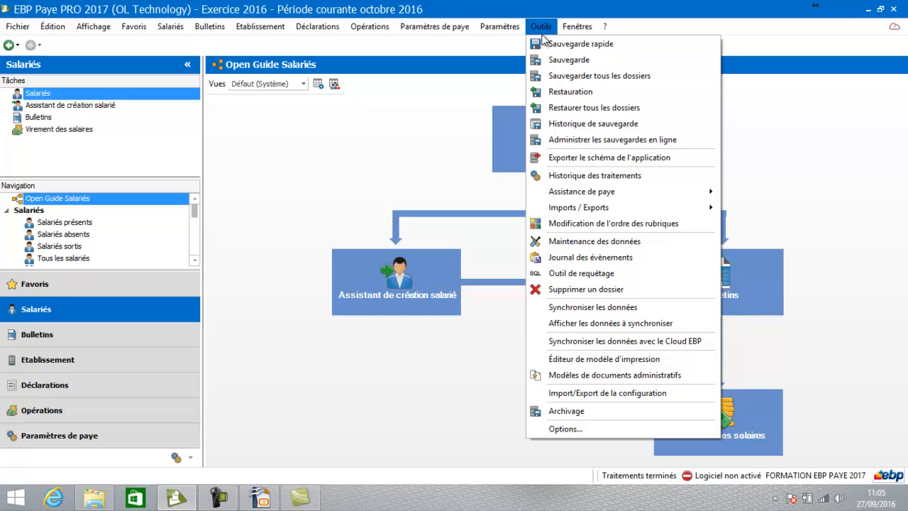
{"action": "left_click", "coordinate": [543, 76]}
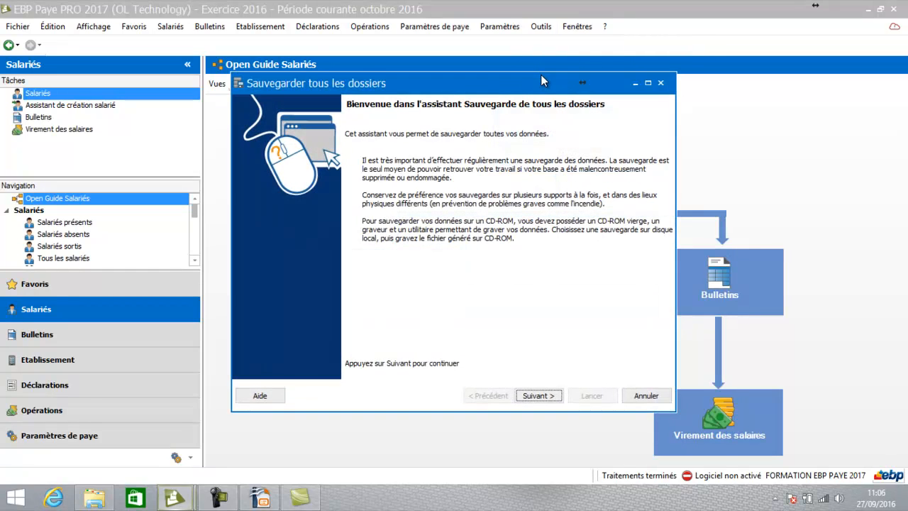
{"action": "left_click", "coordinate": [532, 396]}
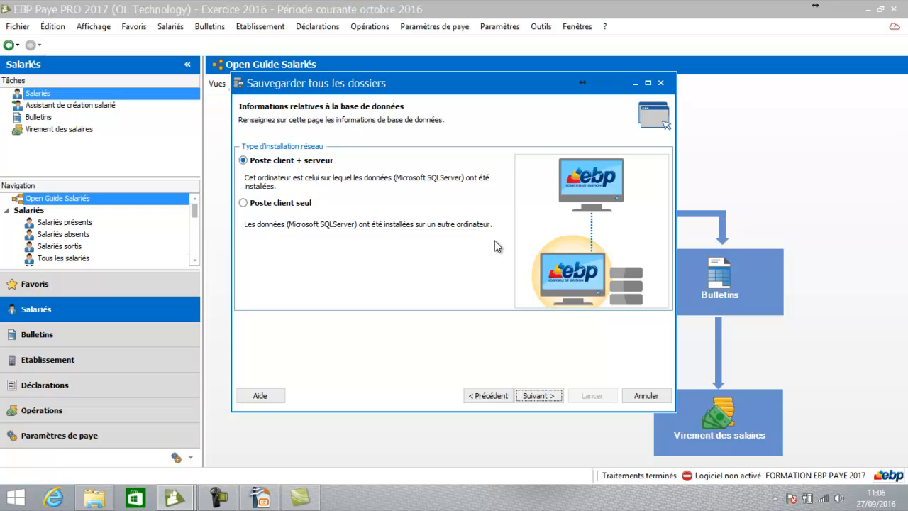
{"action": "left_click", "coordinate": [540, 395]}
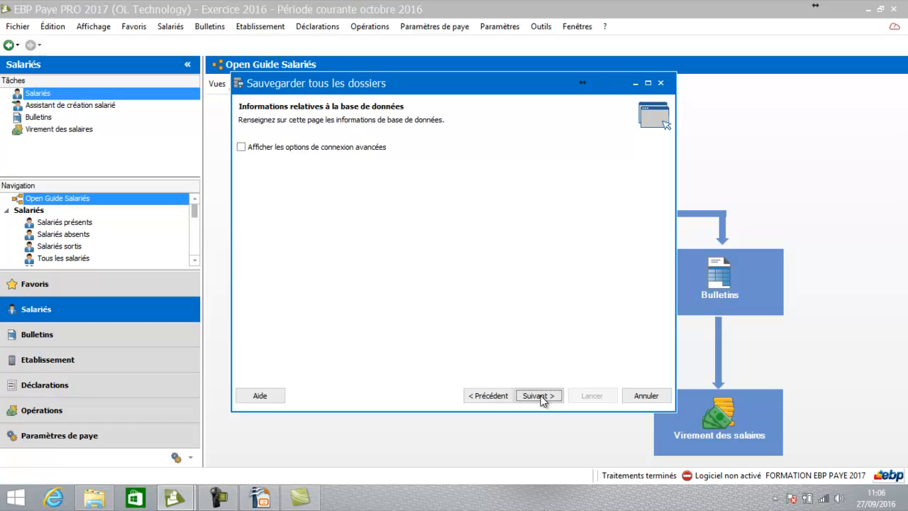
{"action": "left_click", "coordinate": [541, 396]}
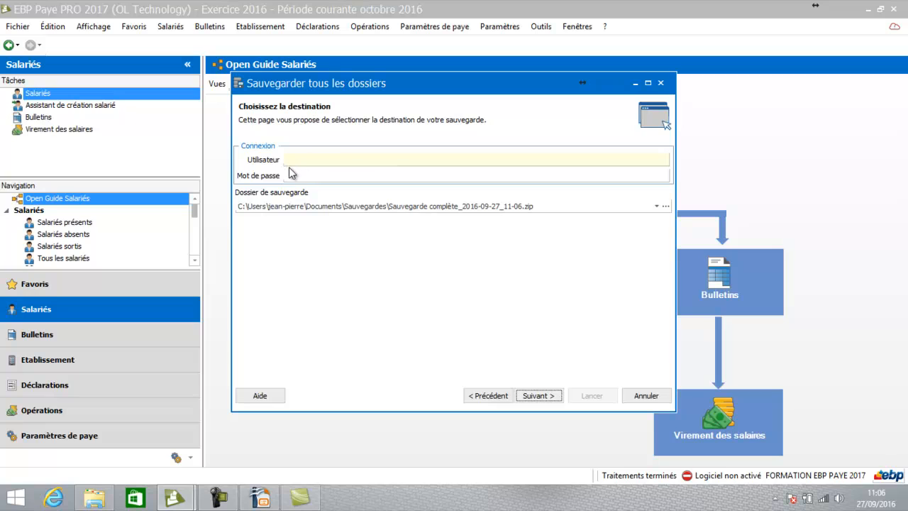
{"action": "left_click", "coordinate": [533, 396]}
{"action": "left_click", "coordinate": [593, 396]}
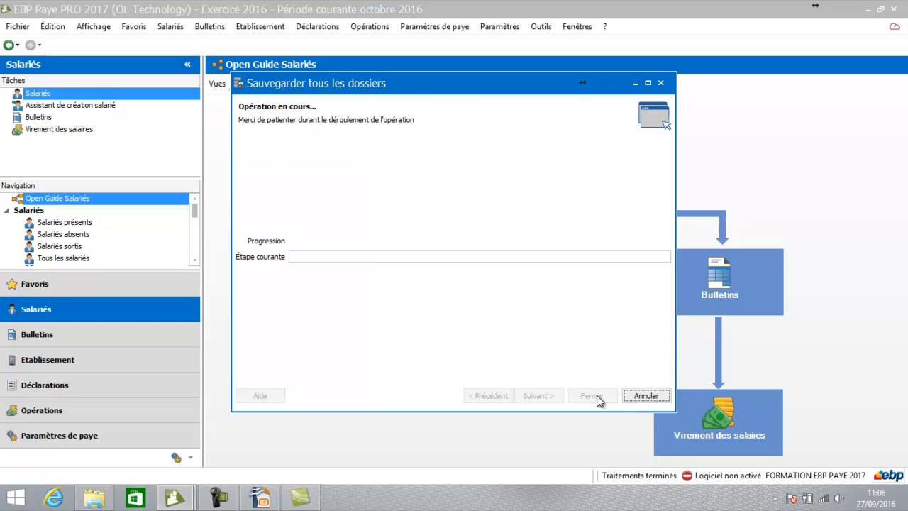
- Start a restoration from disk and choose the backup file Sauvegarde_FORMATION EBP PAYE 2017_2016-09-20_11-36.zip
{"action": "left_click", "coordinate": [544, 30]}
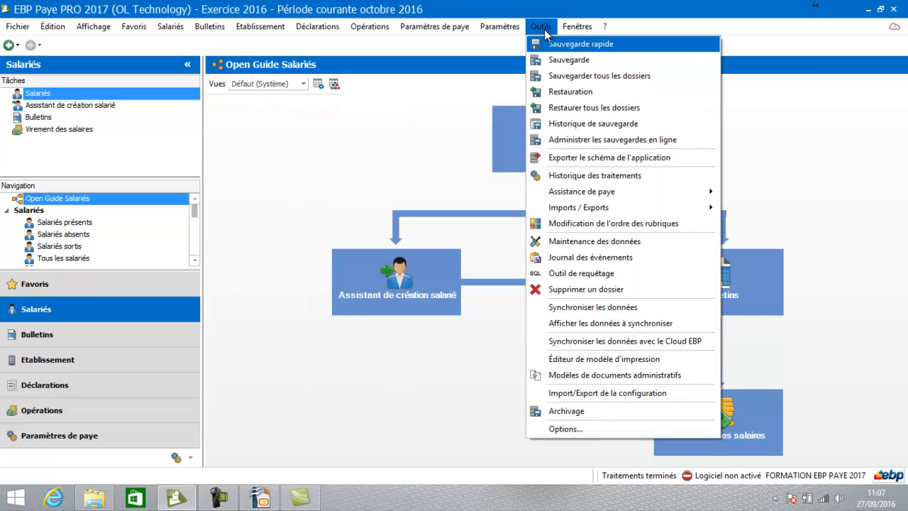
{"action": "left_click", "coordinate": [548, 94]}
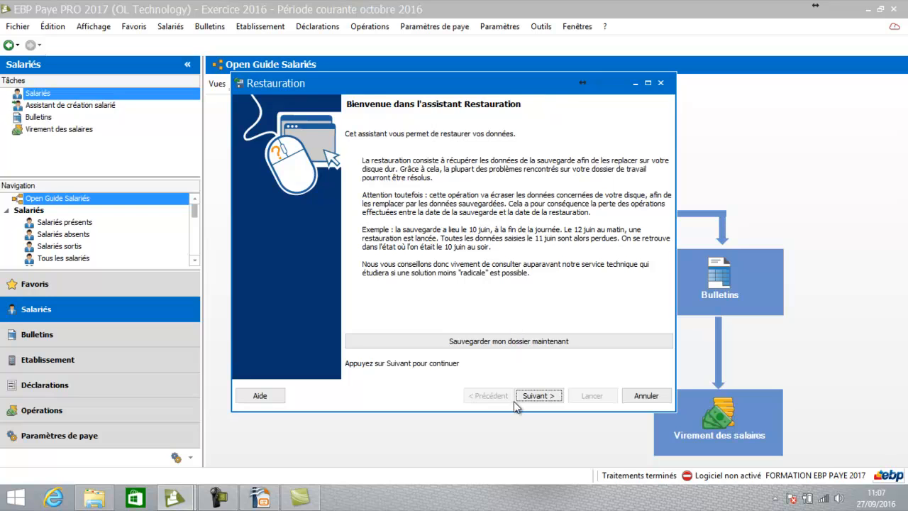
{"action": "left_click", "coordinate": [537, 398]}
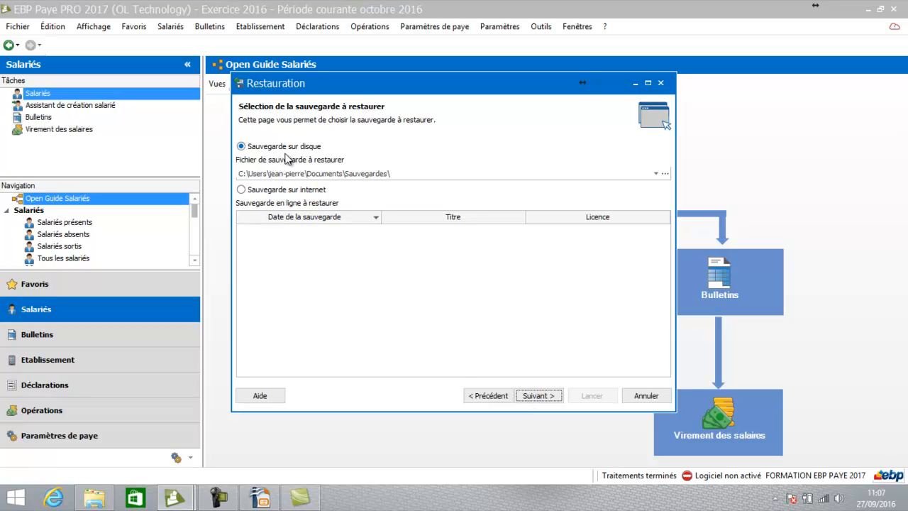
{"action": "left_click", "coordinate": [656, 174]}
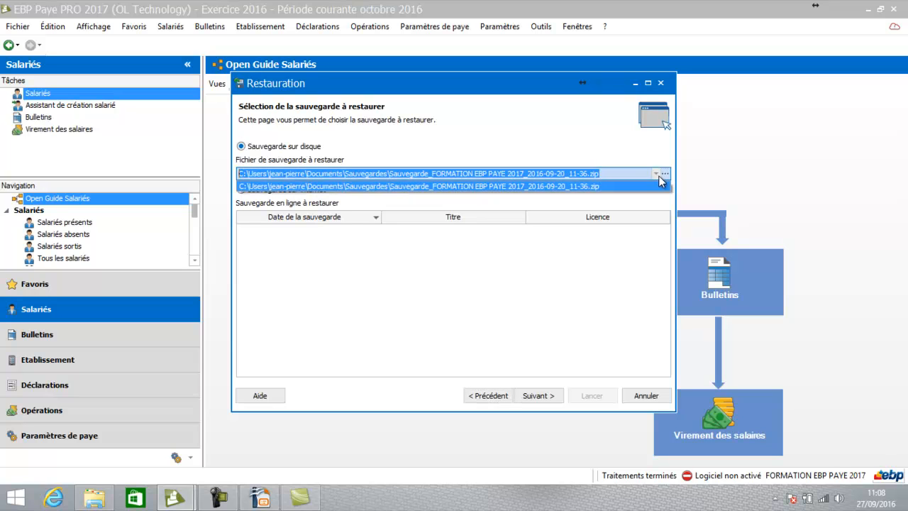
{"action": "left_click", "coordinate": [664, 174]}
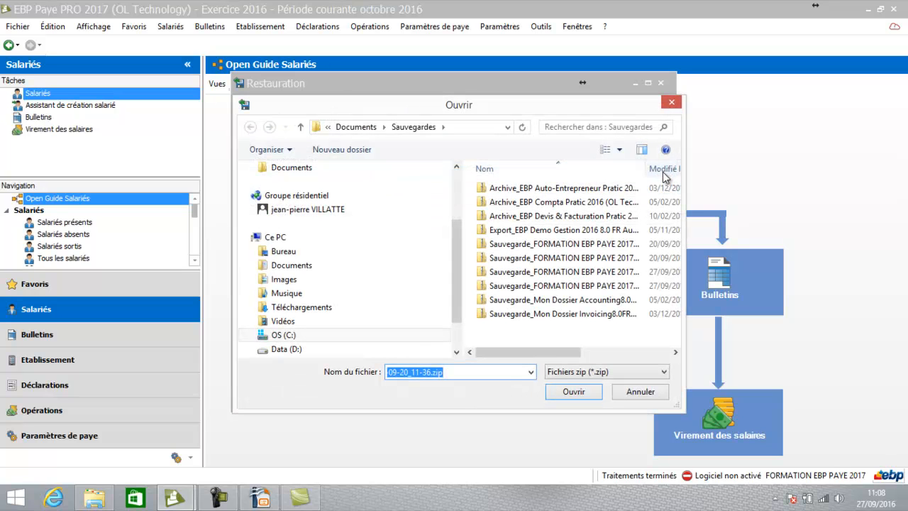
{"action": "left_click", "coordinate": [643, 391]}
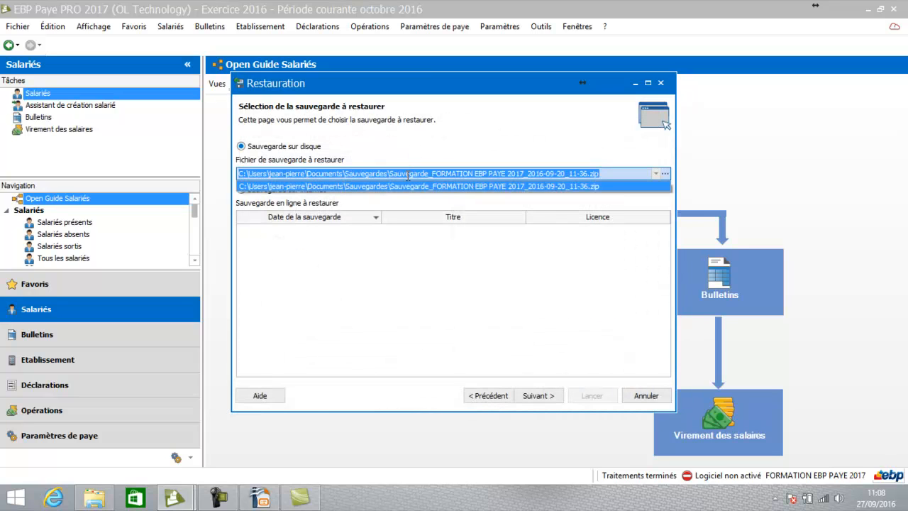
{"action": "left_click", "coordinate": [665, 173]}
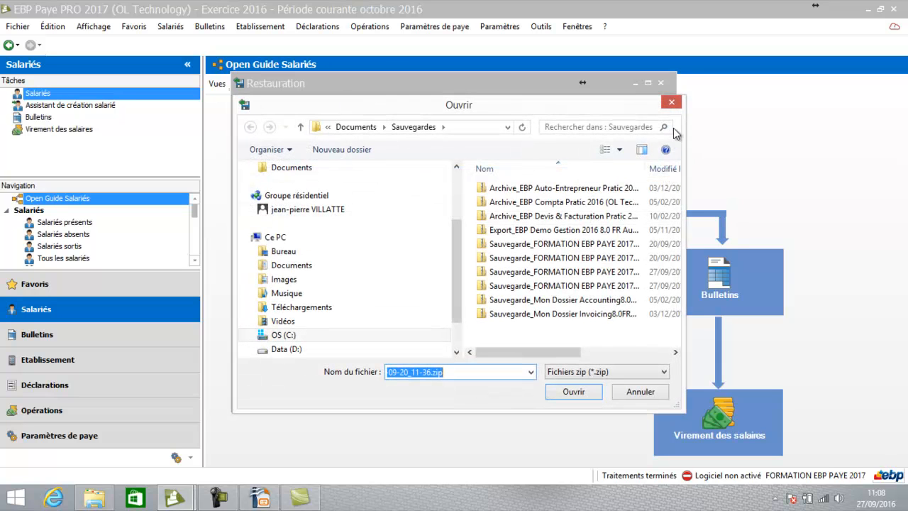
{"action": "left_click", "coordinate": [671, 103]}
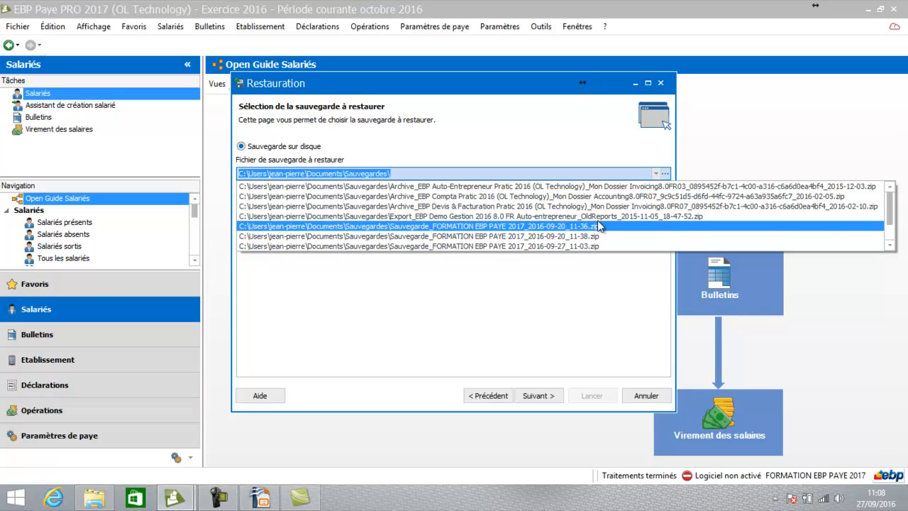
{"action": "mouse_move", "coordinate": [895, 211]}
{"action": "left_mouse_down"}
{"action": "mouse_move", "coordinate": [892, 227]}
{"action": "mouse_move", "coordinate": [891, 216]}
{"action": "left_mouse_up"}
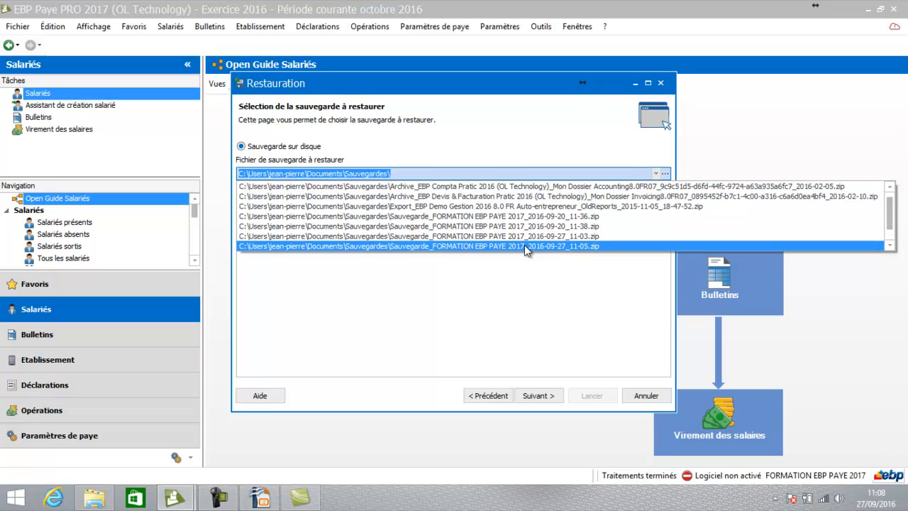
{"action": "left_click", "coordinate": [506, 219]}
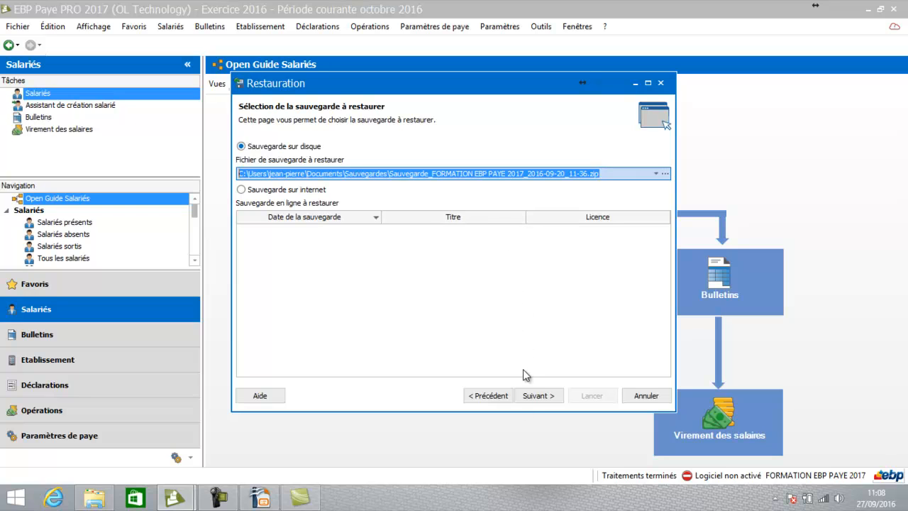
- Restore only the folder, without configuration, as client + server under its original name, updating the existing shortcut
{"action": "left_click", "coordinate": [533, 401]}
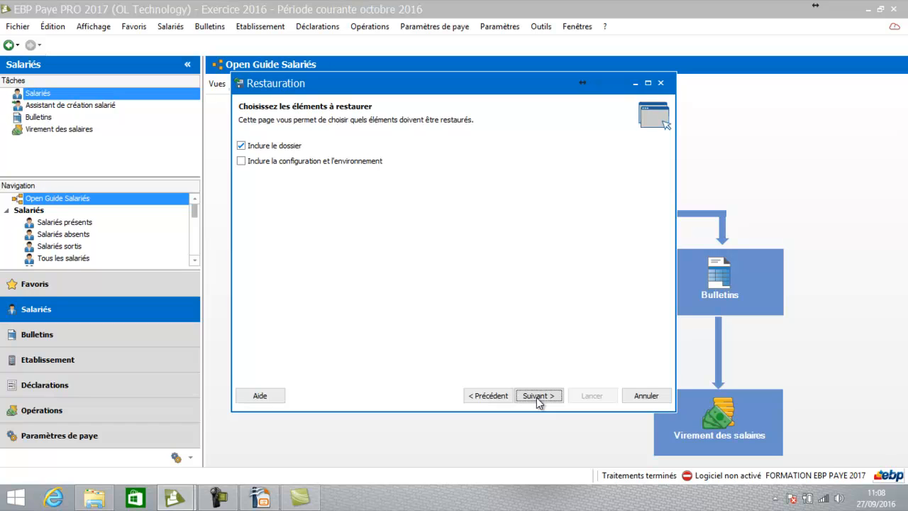
{"action": "left_click", "coordinate": [537, 399]}
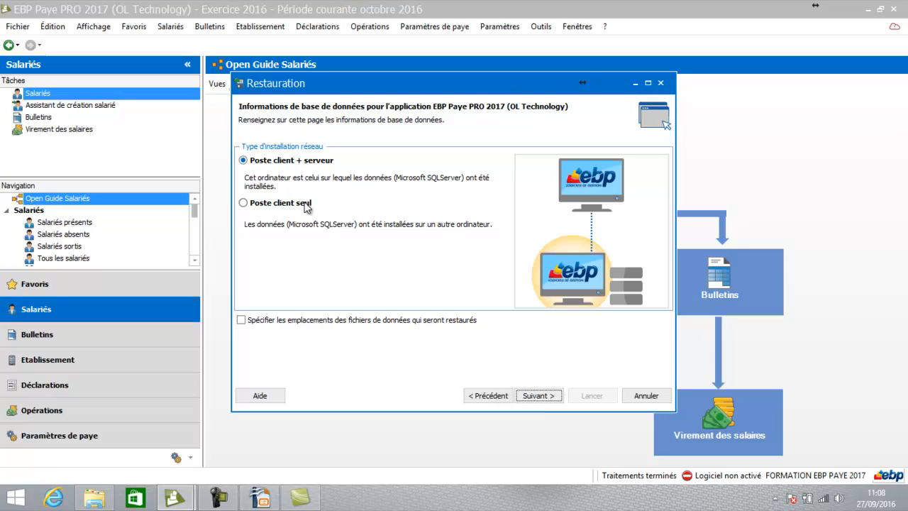
{"action": "left_click", "coordinate": [534, 400]}
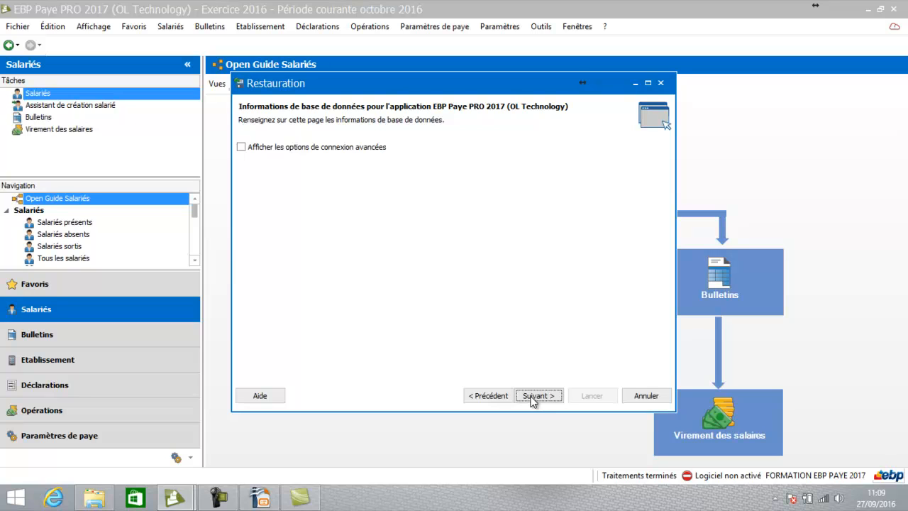
{"action": "left_click", "coordinate": [534, 399]}
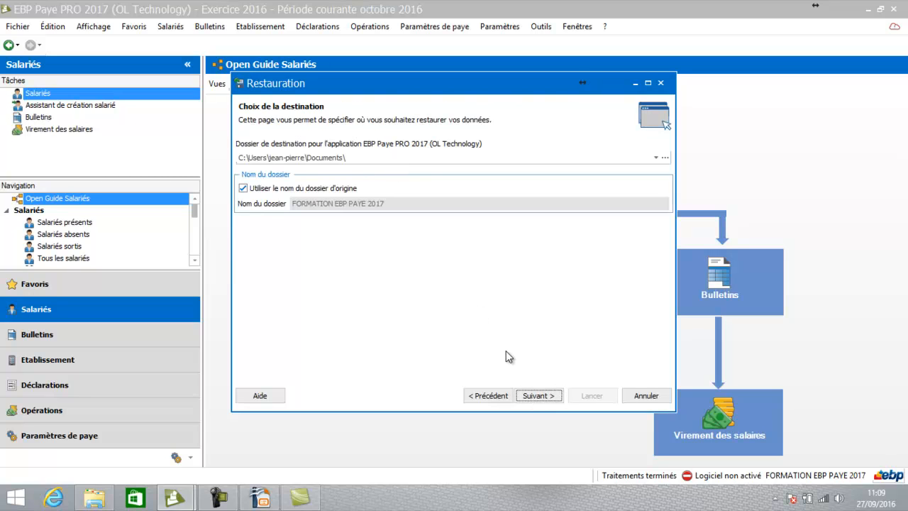
{"action": "left_click", "coordinate": [539, 395]}
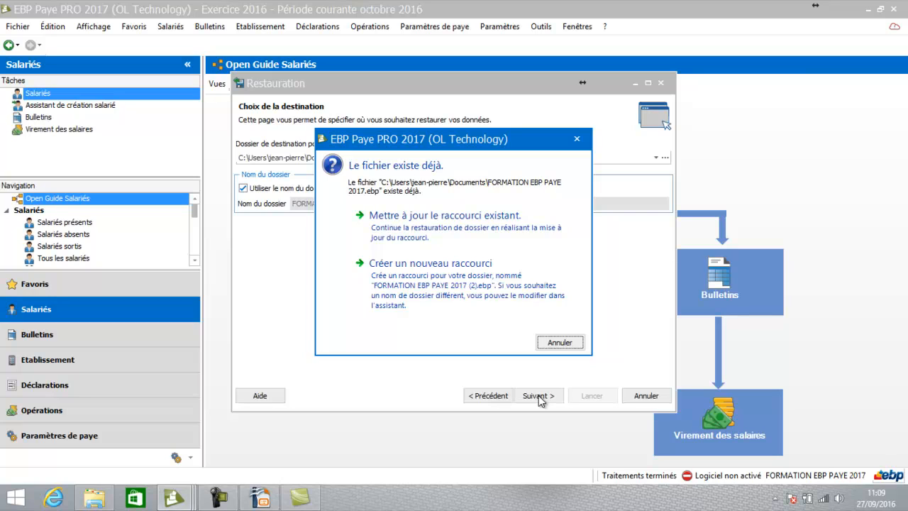
{"action": "left_click", "coordinate": [420, 239]}
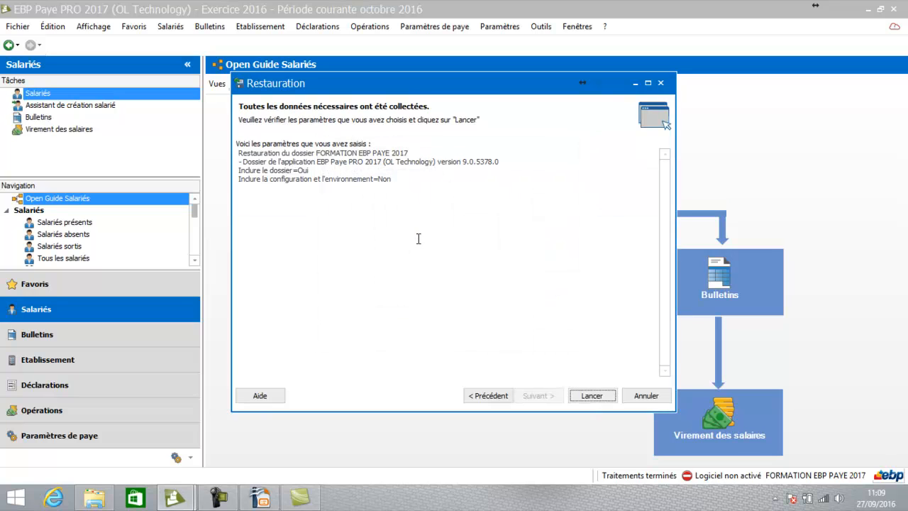
{"action": "left_click", "coordinate": [582, 398]}
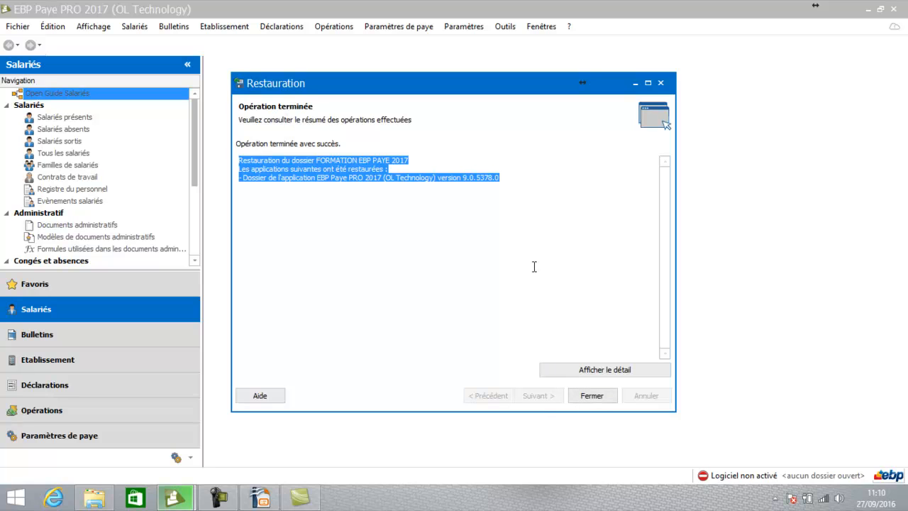
- Close the restoration summary and archive the FORMATION EBP PAYE 2017 folder to the default file in the Sauvegardes directory
{"action": "left_click", "coordinate": [592, 396]}
{"action": "left_click", "coordinate": [541, 27]}
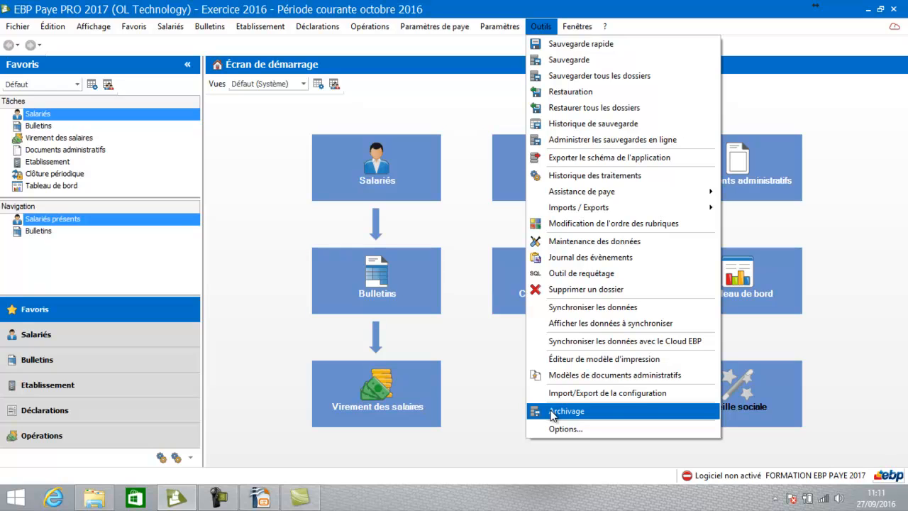
{"action": "left_click", "coordinate": [551, 411]}
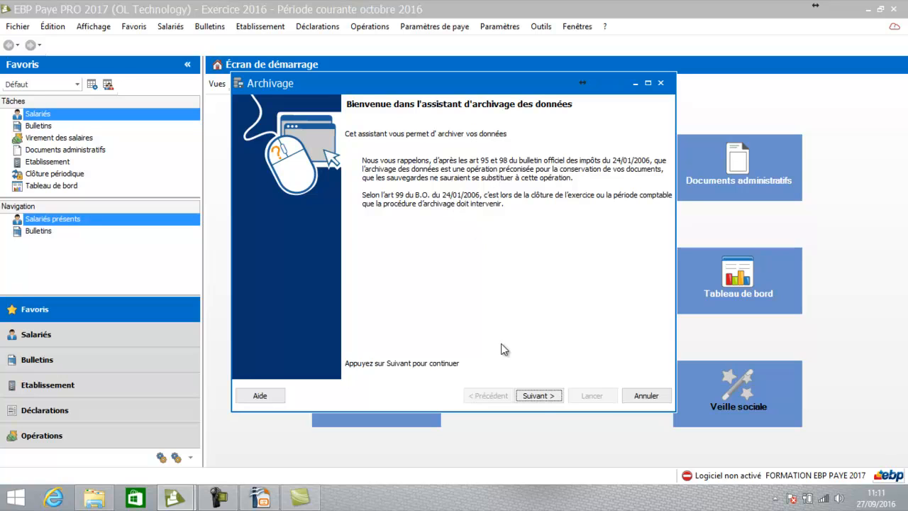
{"action": "left_click", "coordinate": [538, 395]}
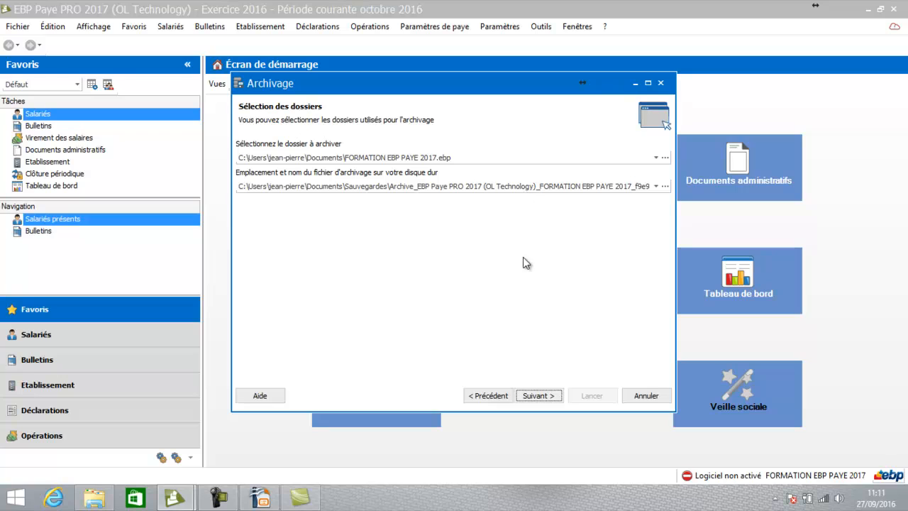
{"action": "left_click", "coordinate": [536, 395]}
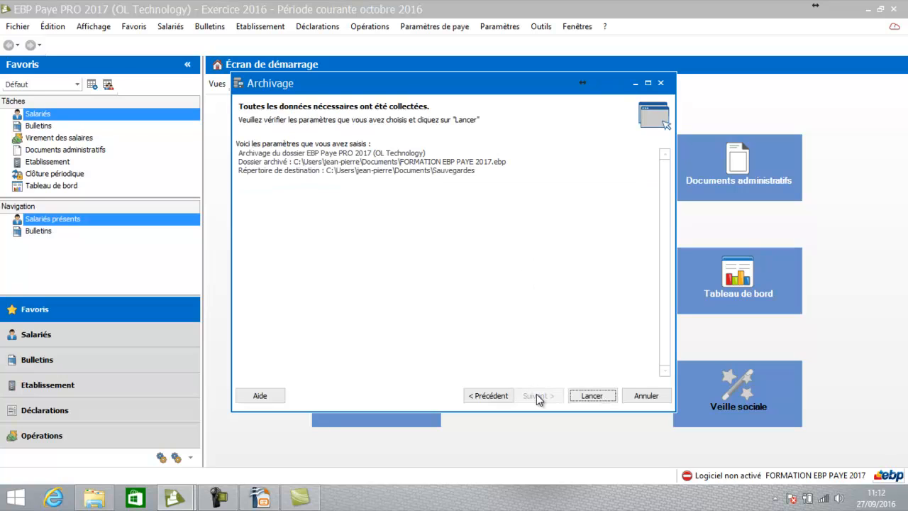
{"action": "left_click", "coordinate": [584, 398]}
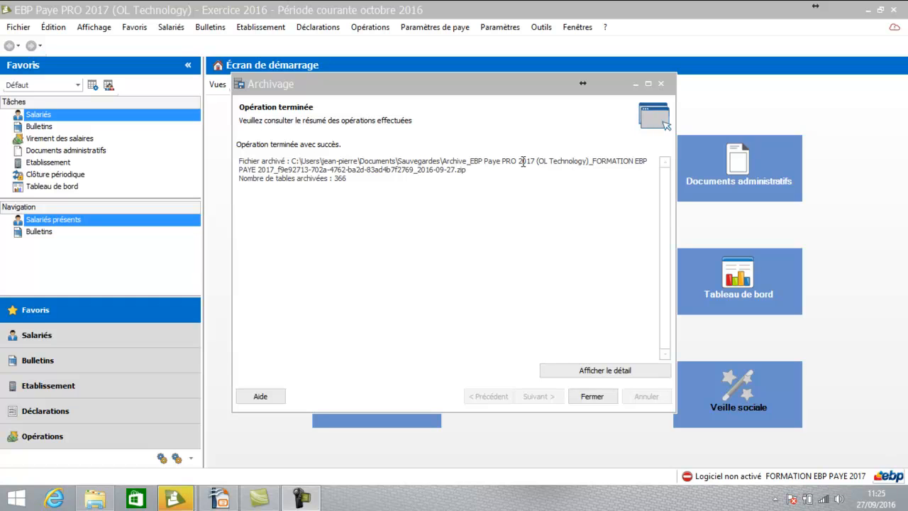
{"action": "left_click", "coordinate": [598, 401]}
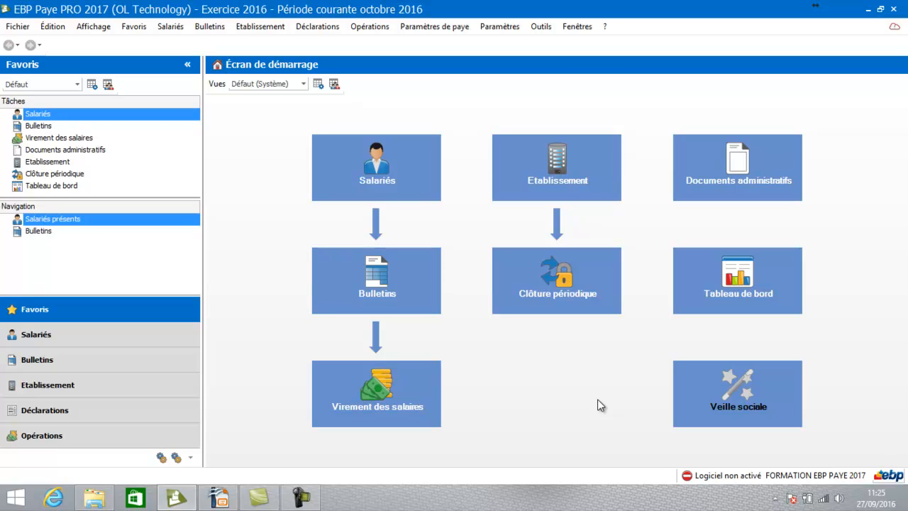
- Open the event log (Journal des évènements) of the FORMATION EBP PAYE 2017 folder
{"action": "left_click", "coordinate": [542, 26]}
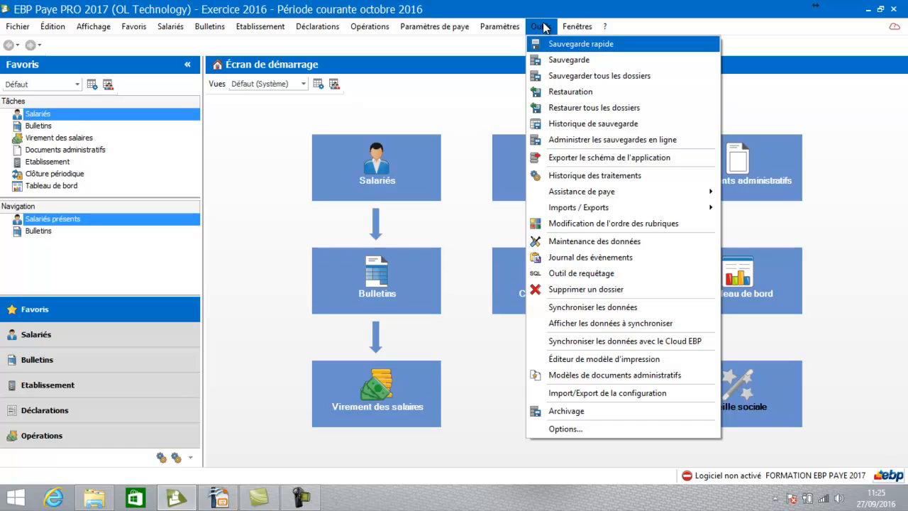
{"action": "left_click", "coordinate": [568, 256]}
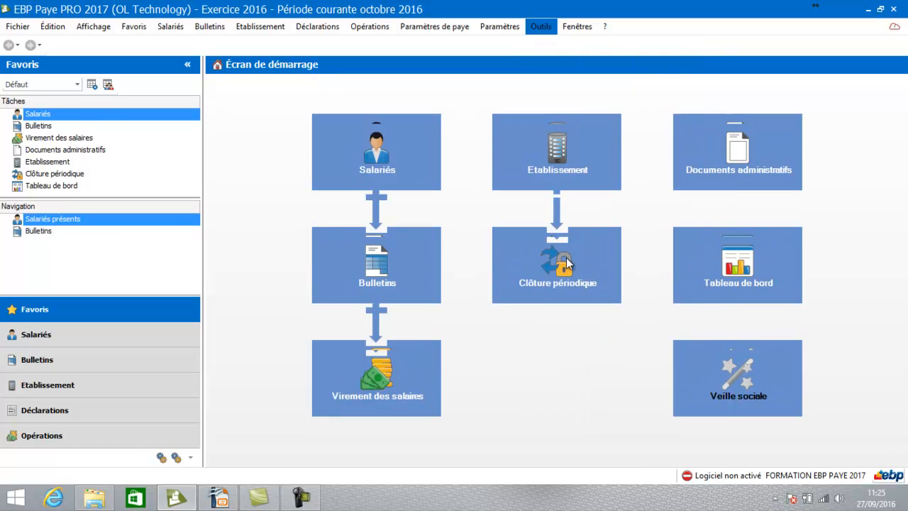